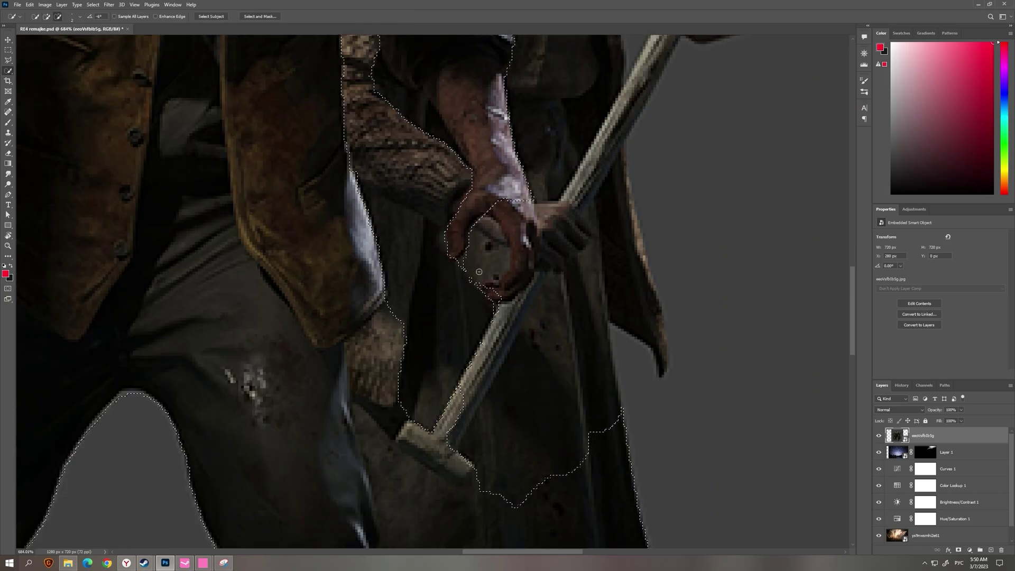
Refine the quick selection around the brown-vested villager's hand, raised arm and axe.
scroll(399, 373, up, 3)
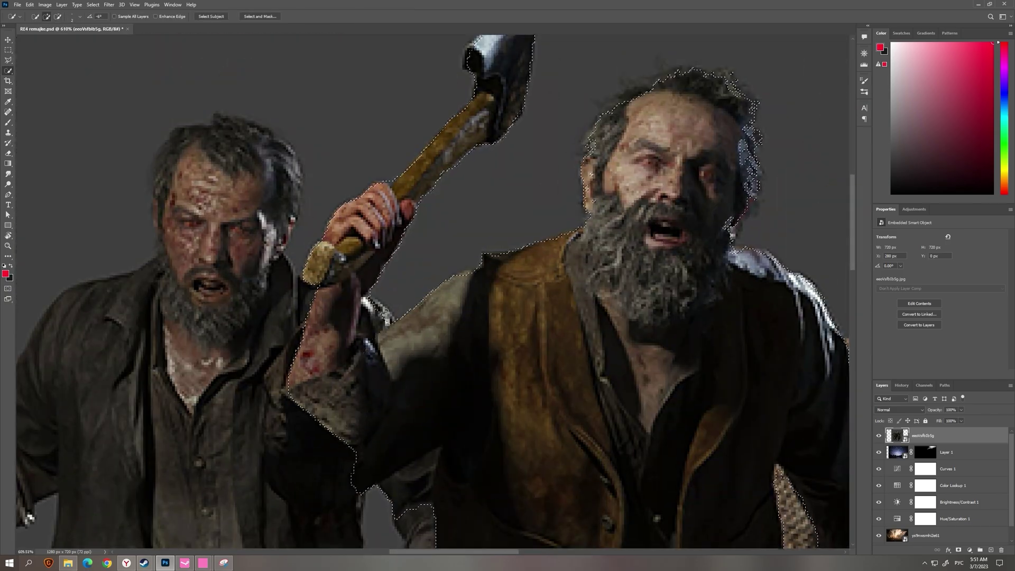
scroll(399, 373, down, 6)
scroll(502, 194, up, 12)
scroll(501, 194, down, 3)
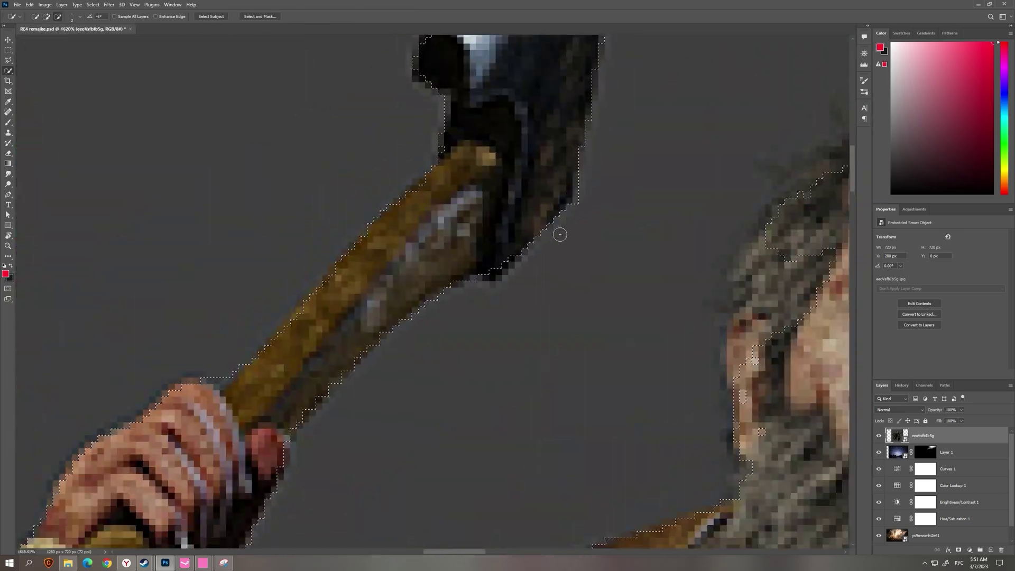
scroll(424, 260, up, 3)
scroll(751, 381, down, 4)
scroll(517, 333, up, 4)
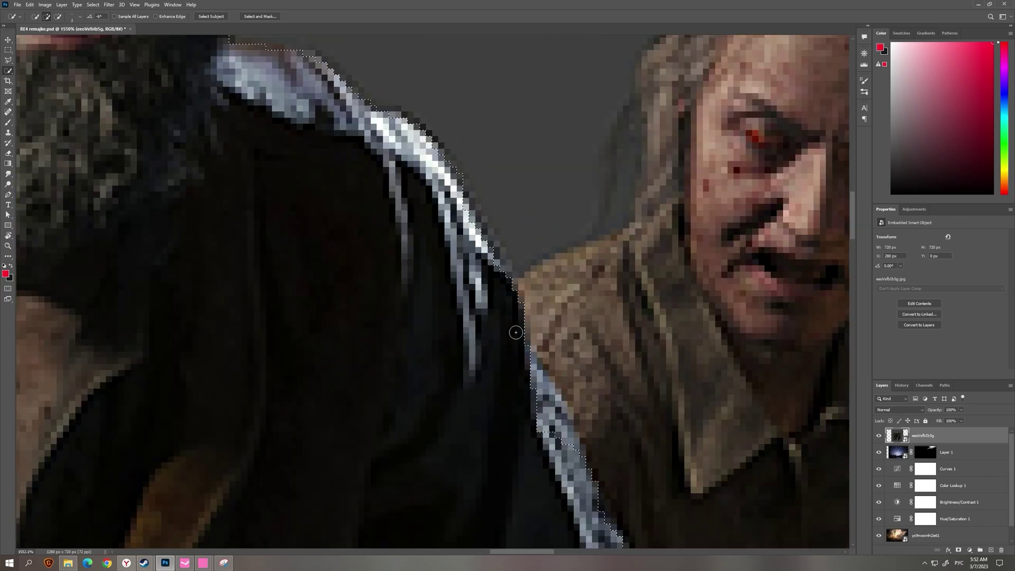
Complete the selection along the brown-vested villager's shoulder and sleeve, and mask the layer to it.
scroll(530, 500, down, 2)
scroll(530, 499, down, 2)
scroll(402, 222, up, 3)
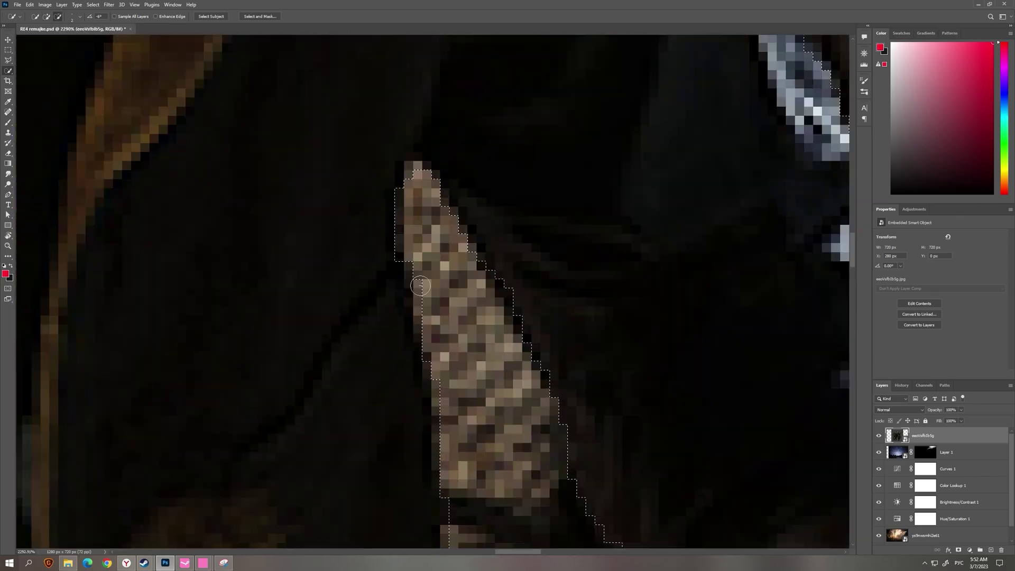
scroll(423, 264, down, 6)
click(959, 549)
key(d)
click(11, 122)
Select the dark-coated villager with Quick Selection, including his head, forearm and pick-like tool.
scroll(304, 269, up, 3)
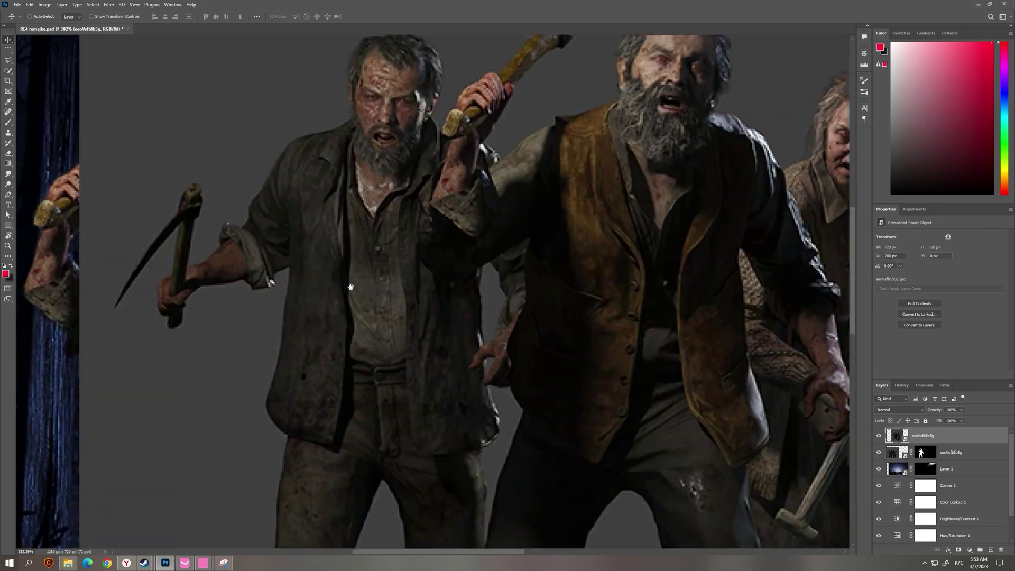
scroll(414, 247, down, 3)
scroll(423, 143, up, 3)
scroll(368, 247, up, 3)
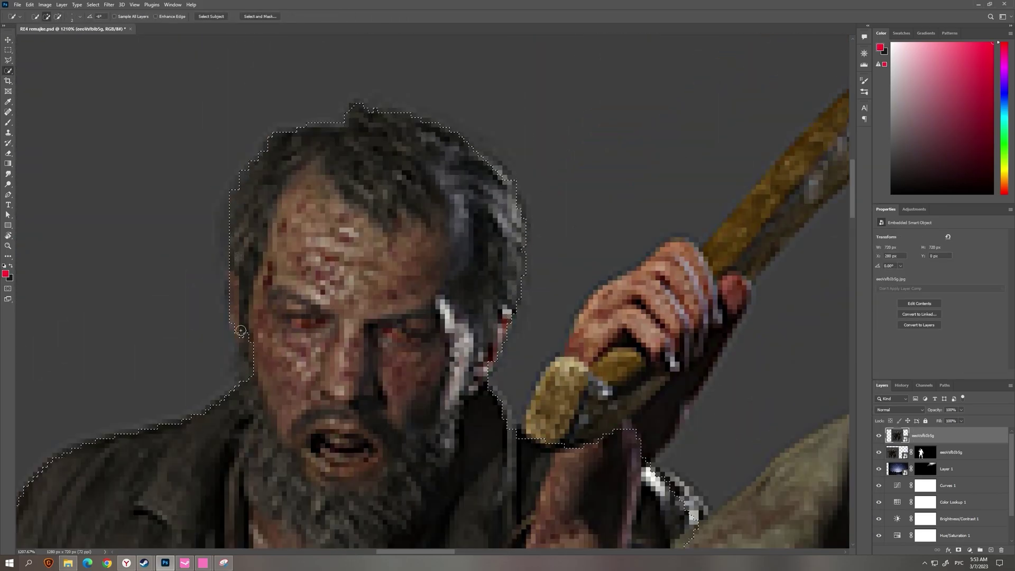
scroll(285, 387, down, 1)
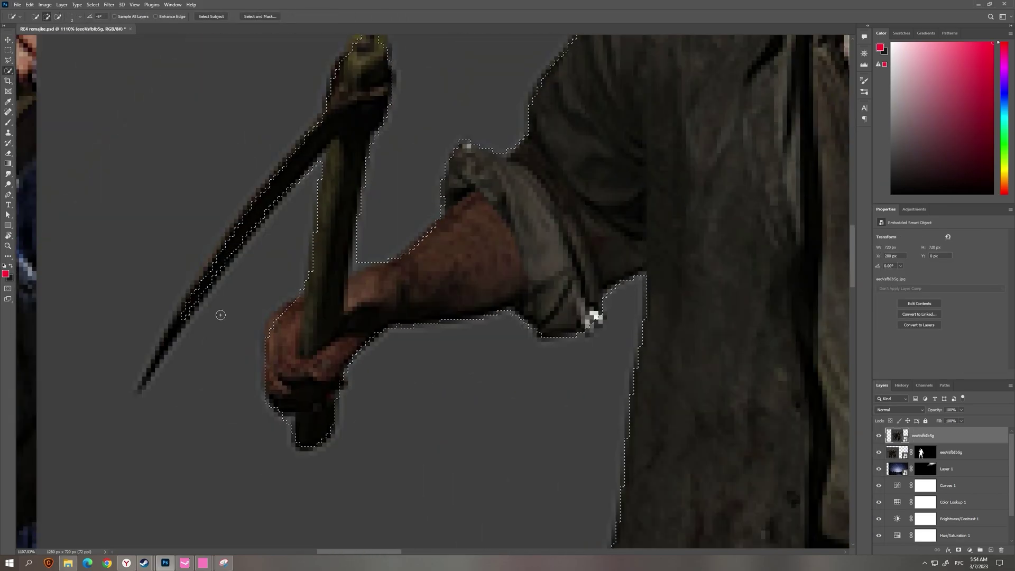
scroll(503, 311, up, 1)
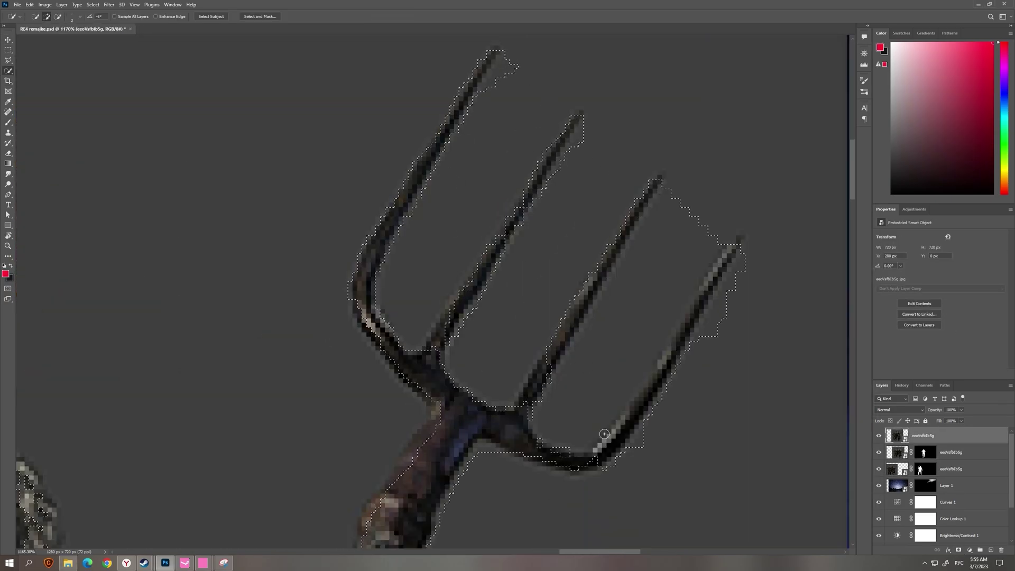
Finish the selection of the villager woman with the pitchfork and mask her layer to it.
scroll(560, 254, down, 5)
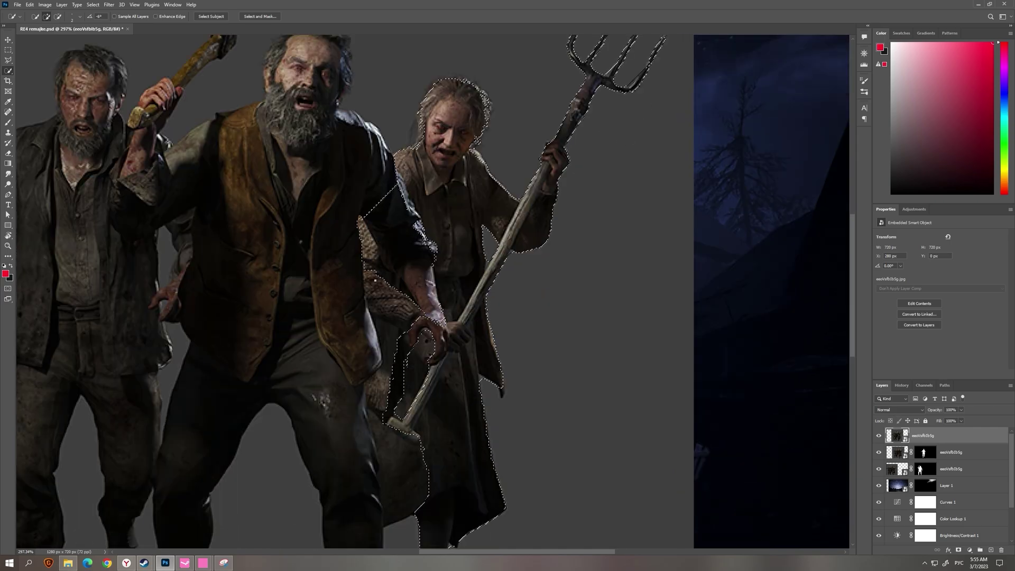
scroll(370, 238, up, 3)
click(958, 550)
scroll(423, 264, up, 2)
key(v)
double_click(933, 438)
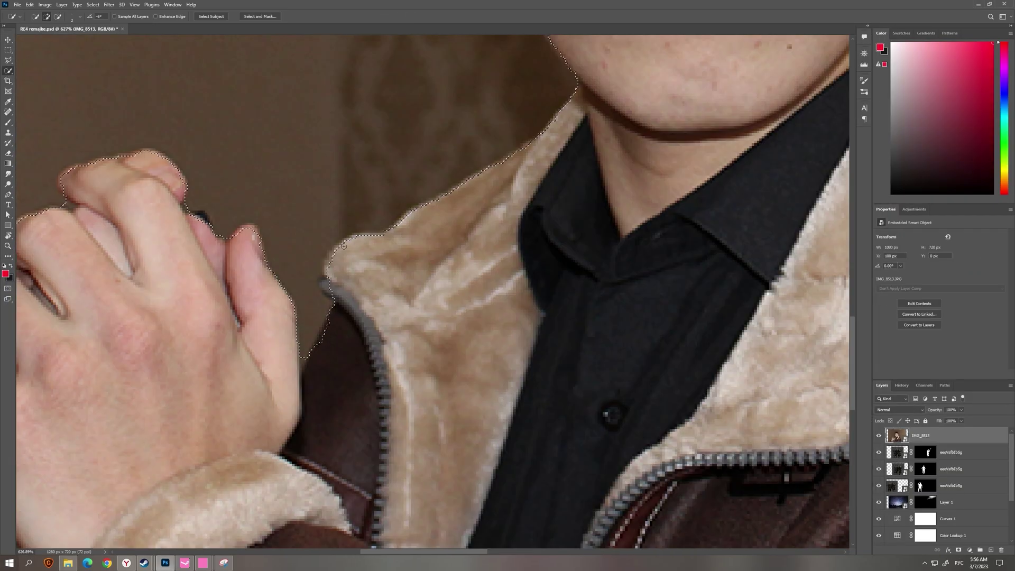
Select the man in the leather jacket on the IMG_8513 layer, mask out his background and fade the jacket's lower edge.
scroll(343, 246, up, 2)
scroll(265, 275, left, 3)
scroll(179, 458, down, 10)
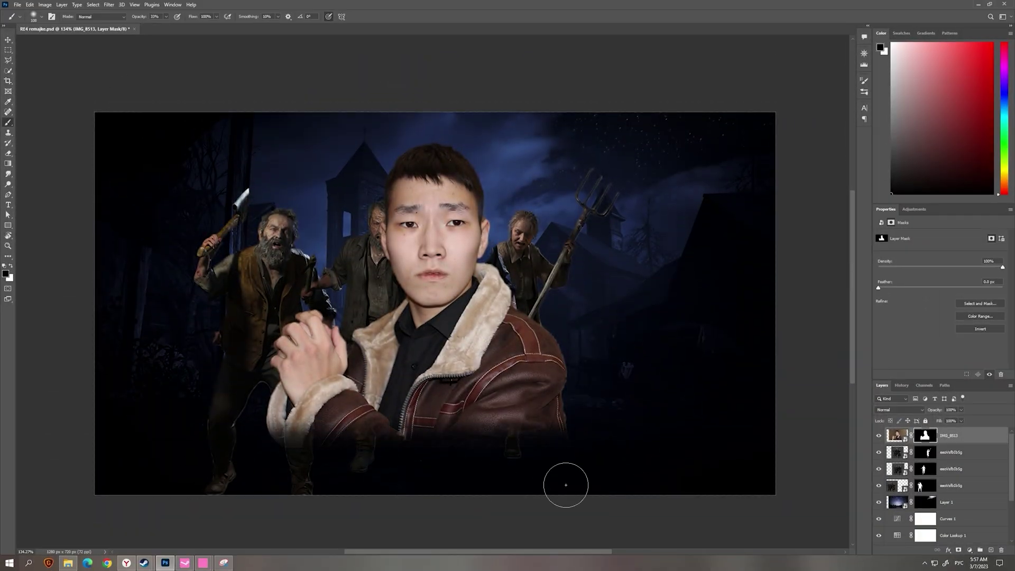
Adjust the pitchfork villager's layer behind the man with Free Transform.
key(v)
scroll(566, 484, down, 2)
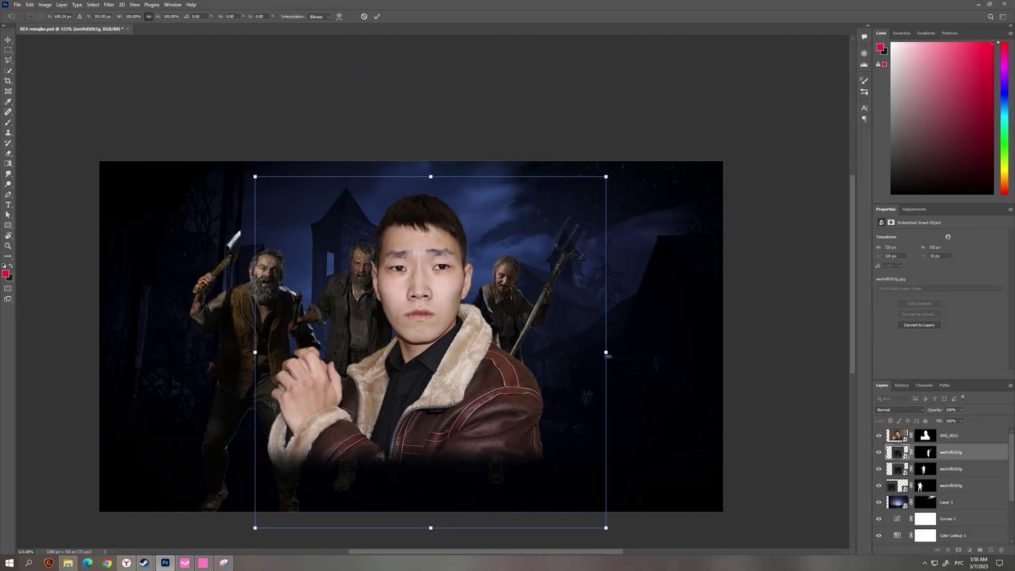
scroll(904, 456, up, 2)
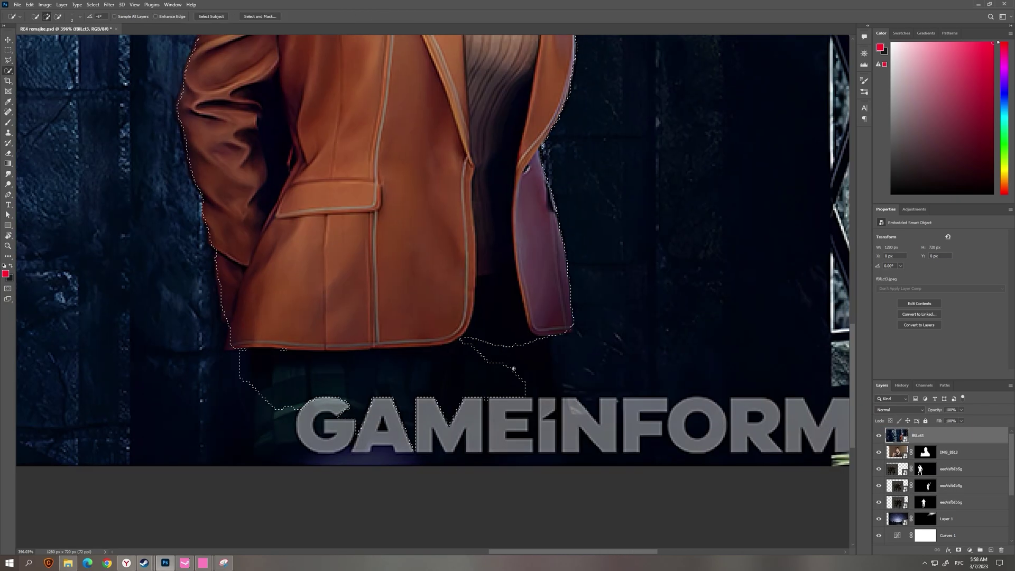
Select the silver-haired woman in the orange blazer around her hair and jacket, and mask out her background.
scroll(284, 351, up, 15)
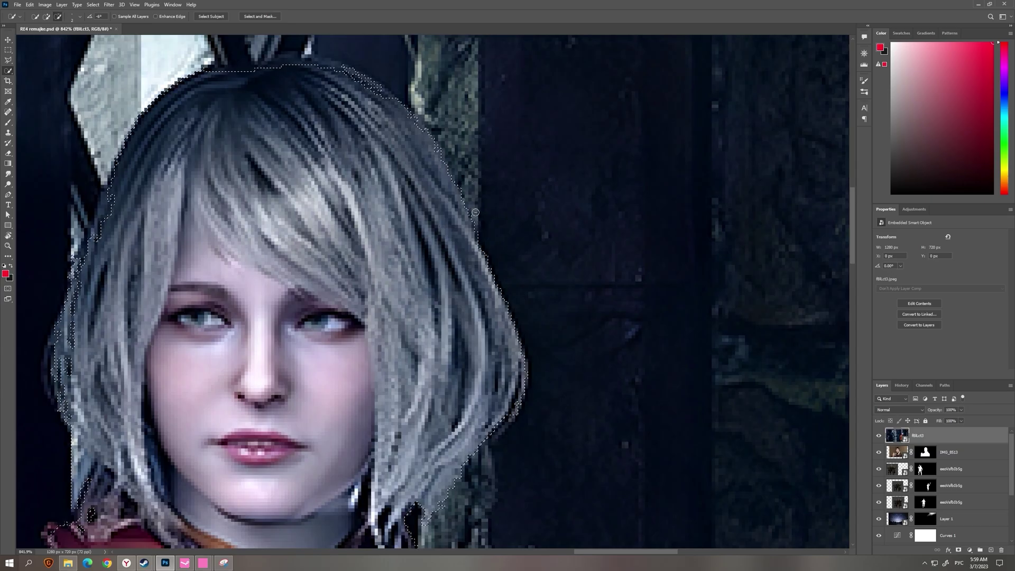
scroll(364, 247, down, 15)
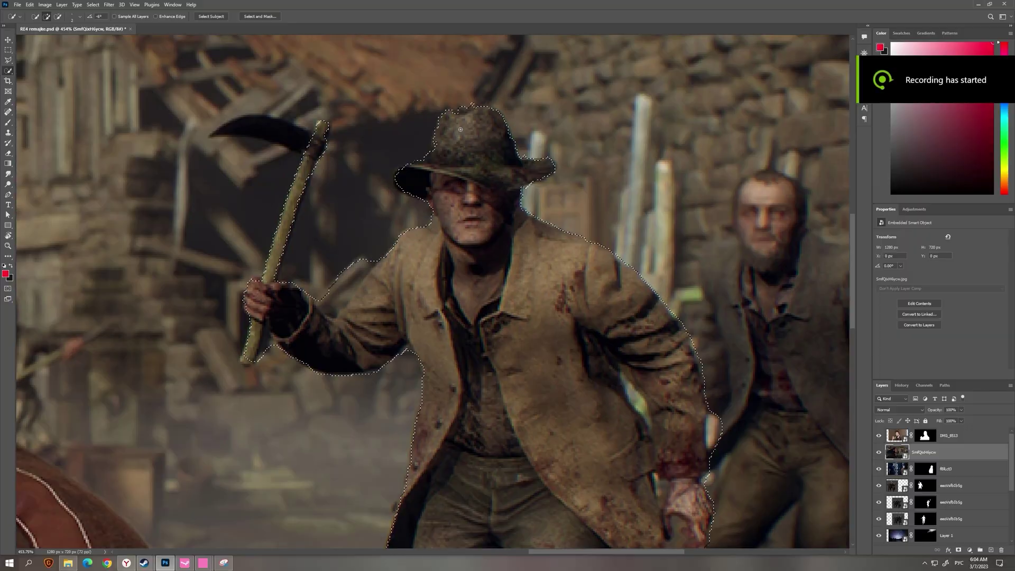
Select the villager in the hat with his sickle, coat and hand, and mask the layer to that selection.
scroll(402, 370, down, 2)
scroll(389, 269, up, 5)
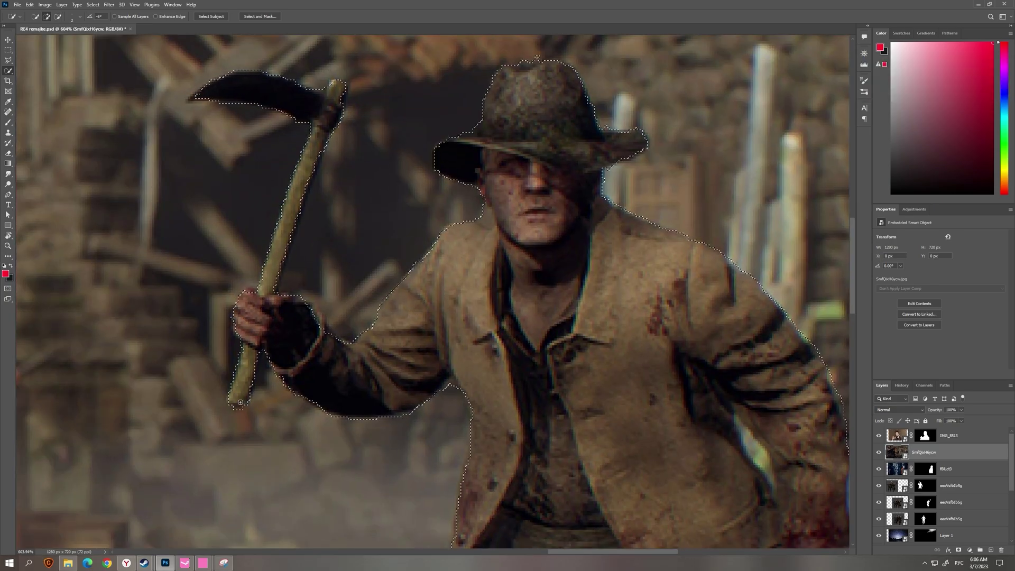
scroll(370, 370, down, 10)
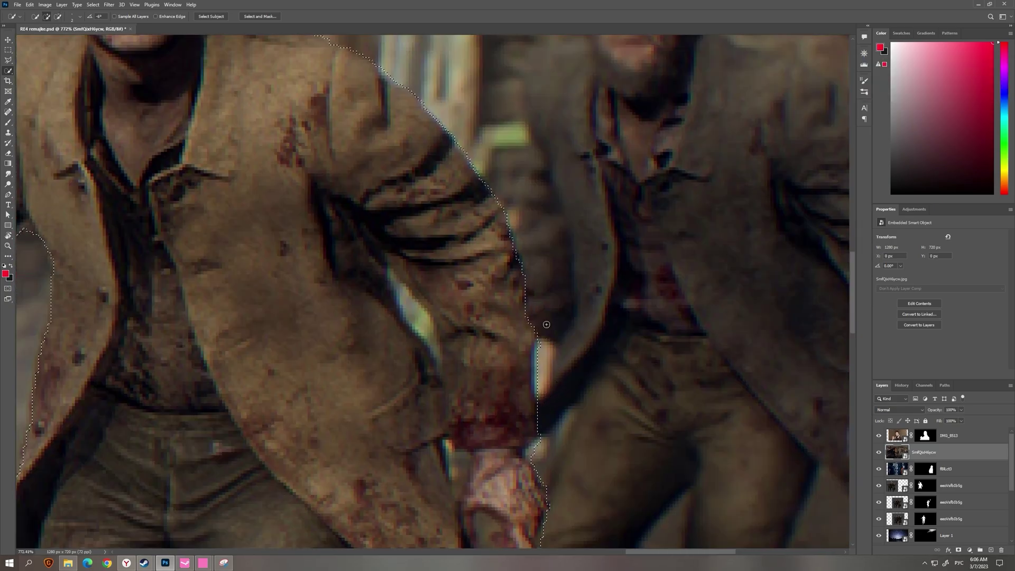
scroll(546, 324, down, 5)
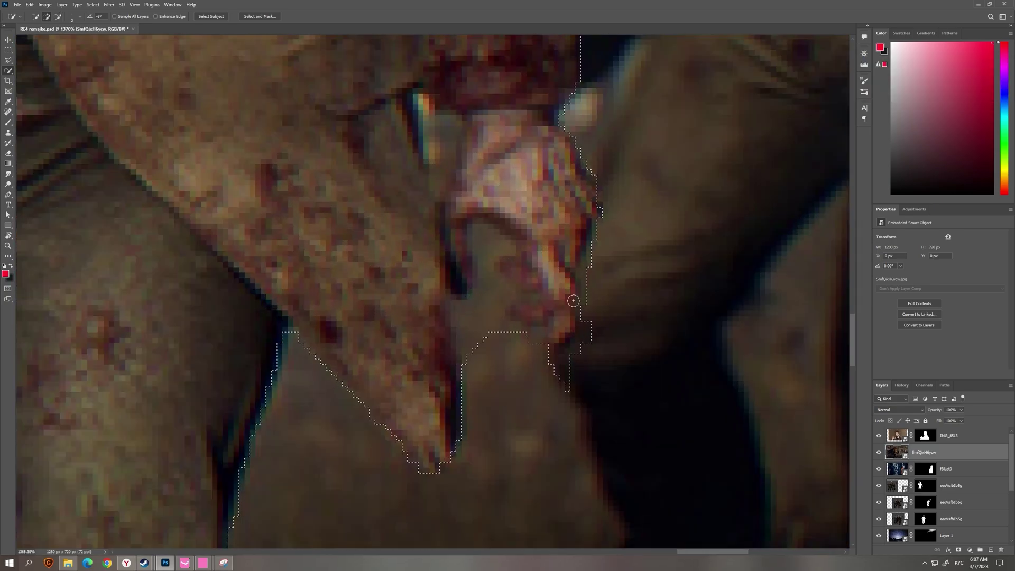
click(958, 550)
scroll(782, 471, down, 5)
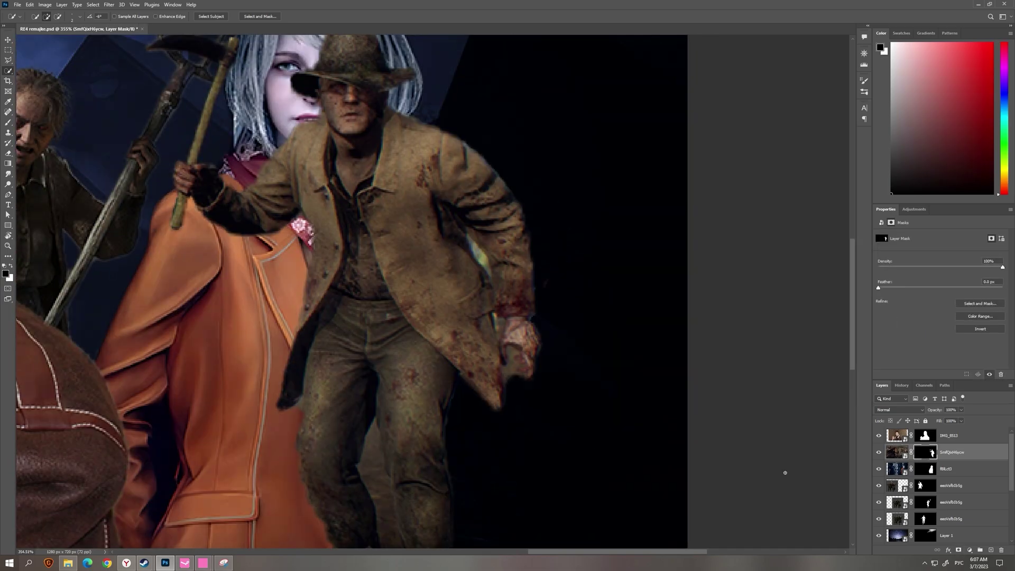
Paint black on the hat villager's layer mask to remove leftover background between his arm, hand and coat.
scroll(414, 324, up, 5)
key(b)
scroll(482, 353, up, 3)
scroll(470, 317, down, 3)
scroll(516, 356, up, 3)
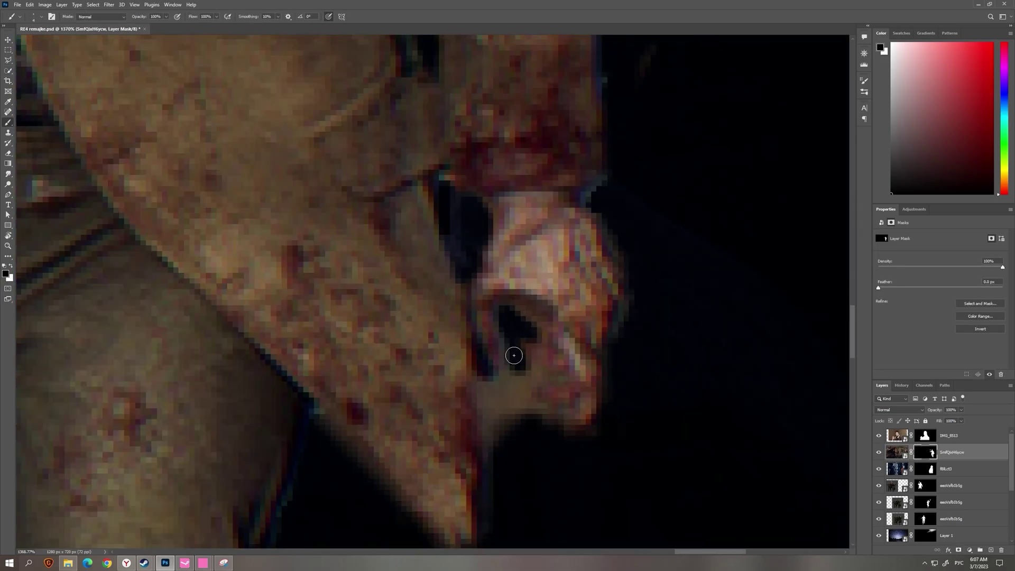
scroll(517, 356, down, 4)
scroll(491, 493, up, 4)
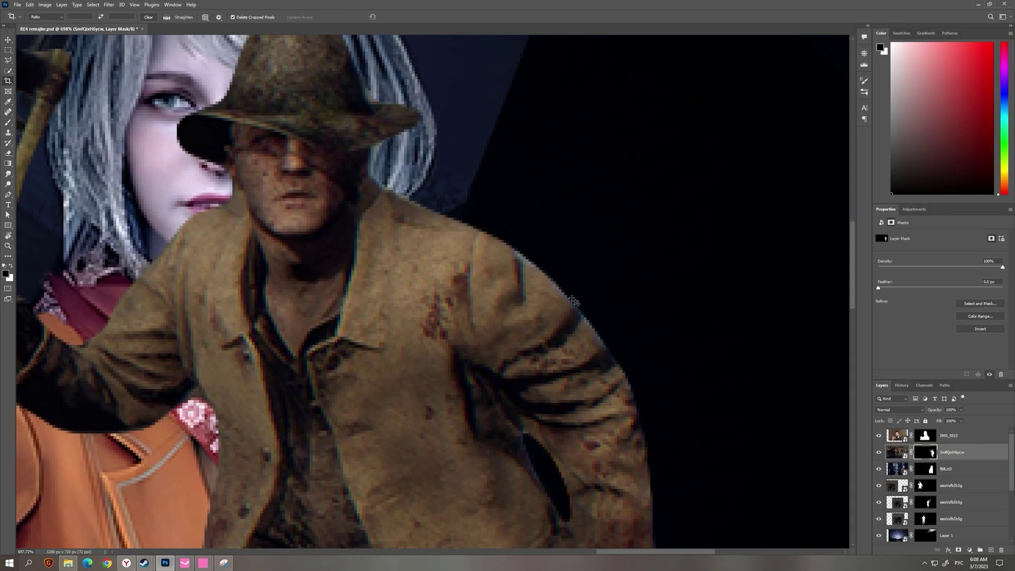
scroll(459, 241, up, 5)
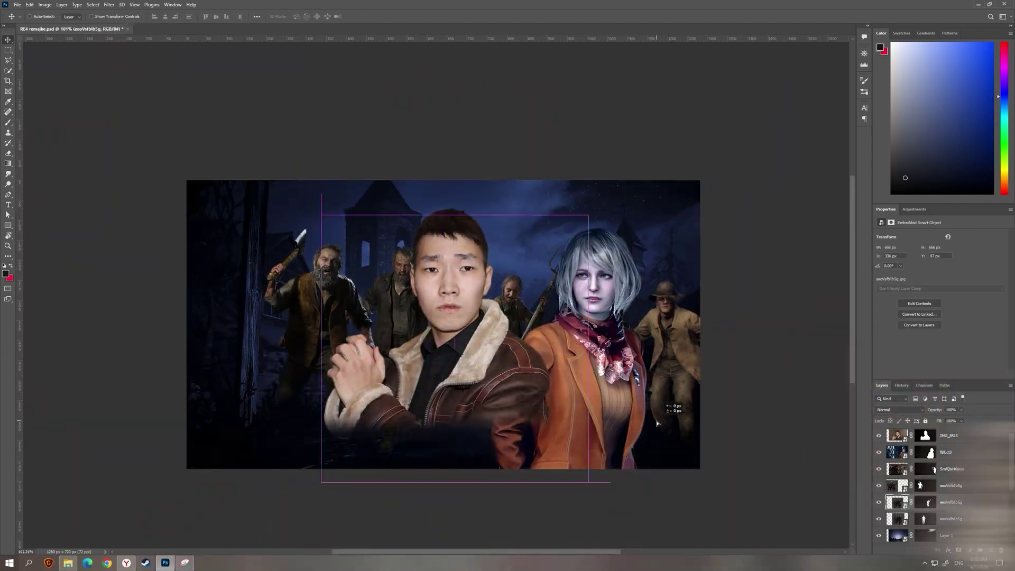
Move one of the background villagers into the gap between the man and the silver-haired woman.
drag(516, 369, 666, 366)
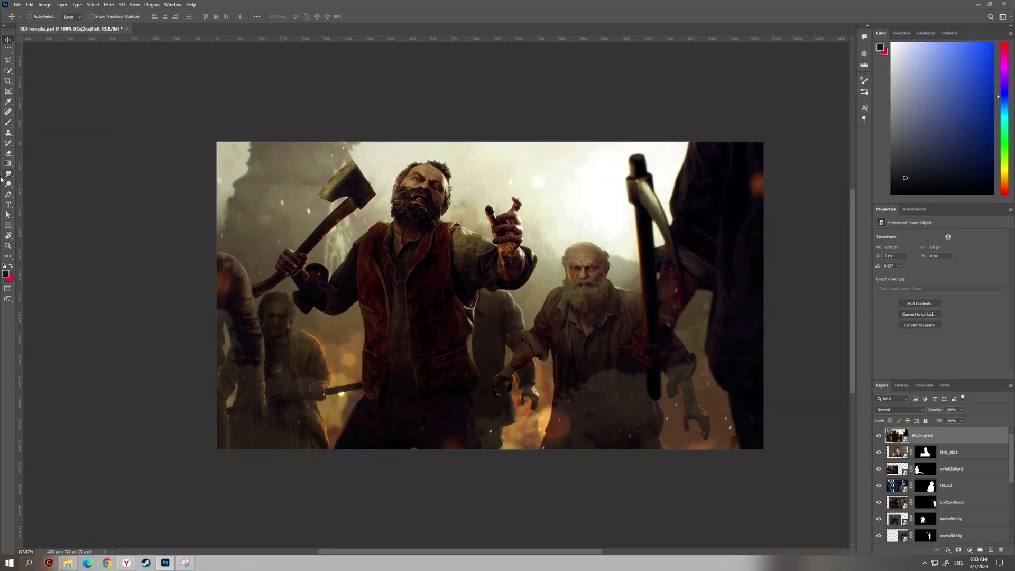
Select the red-vested villager with his axe and raised hand using Quick Selection, and mask out the rest of the image.
key(shift+w)
scroll(401, 176, up, 8)
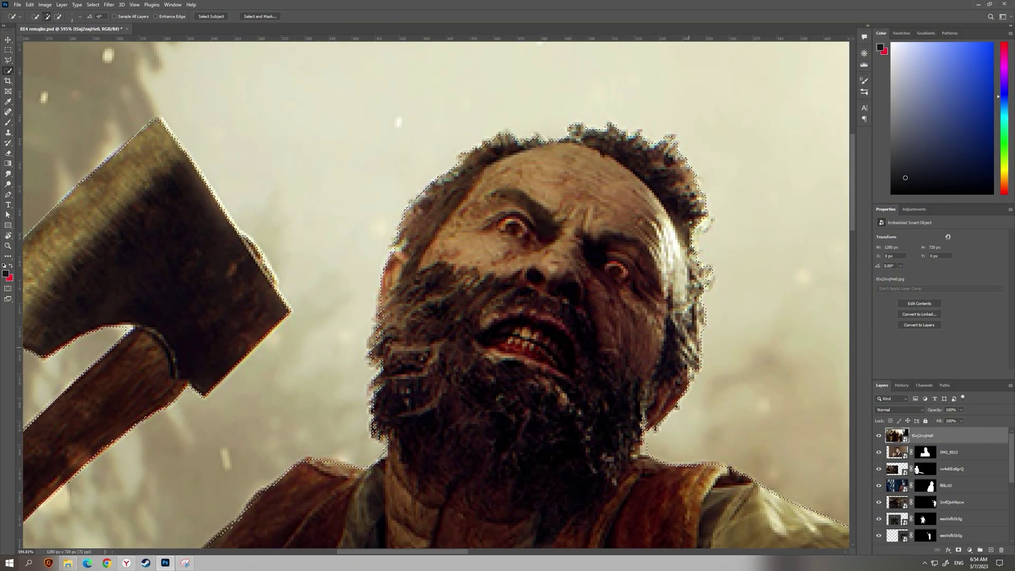
drag(600, 423, 357, 256)
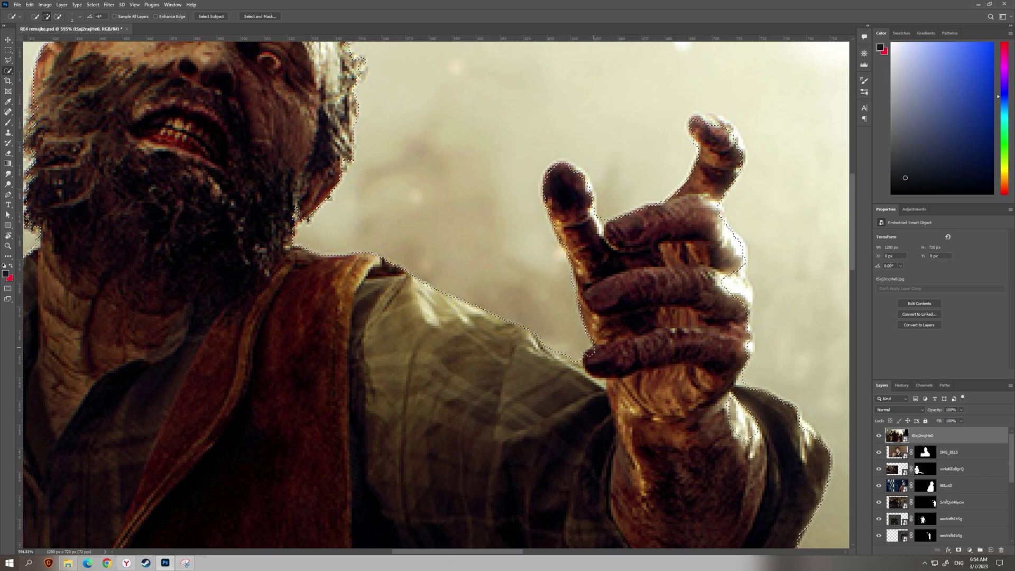
scroll(453, 324, down, 10)
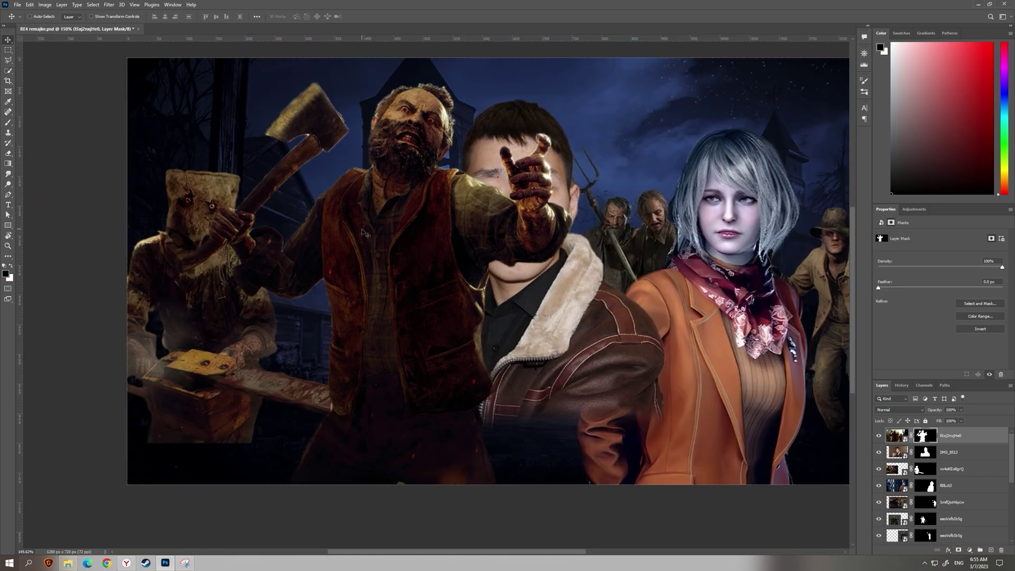
scroll(362, 233, down, 4)
Place the red-vested villager behind the man and clean up his layer mask around the axe.
drag(449, 266, 646, 381)
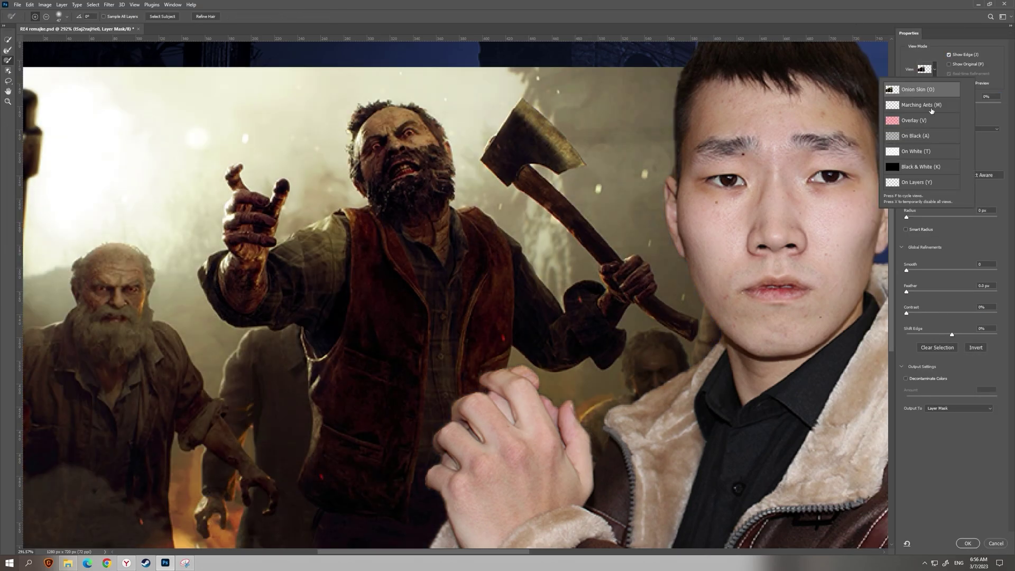
click(950, 55)
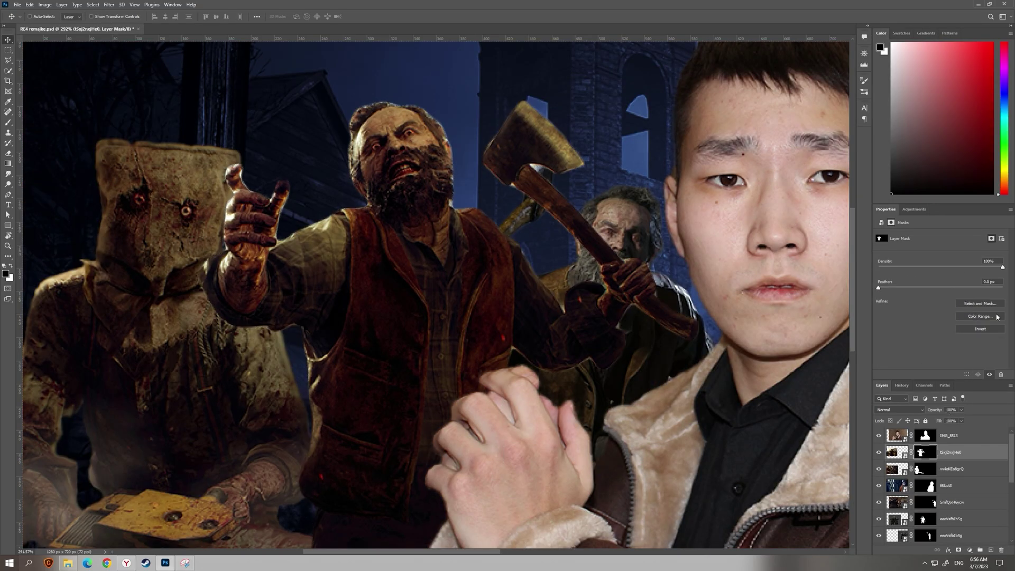
scroll(434, 263, up, 5)
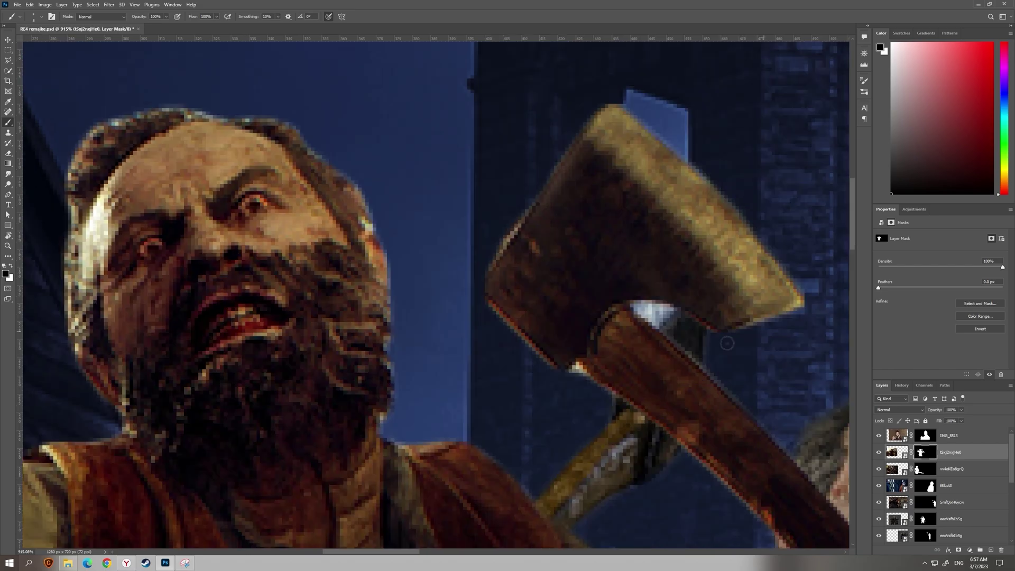
scroll(435, 263, down, 3)
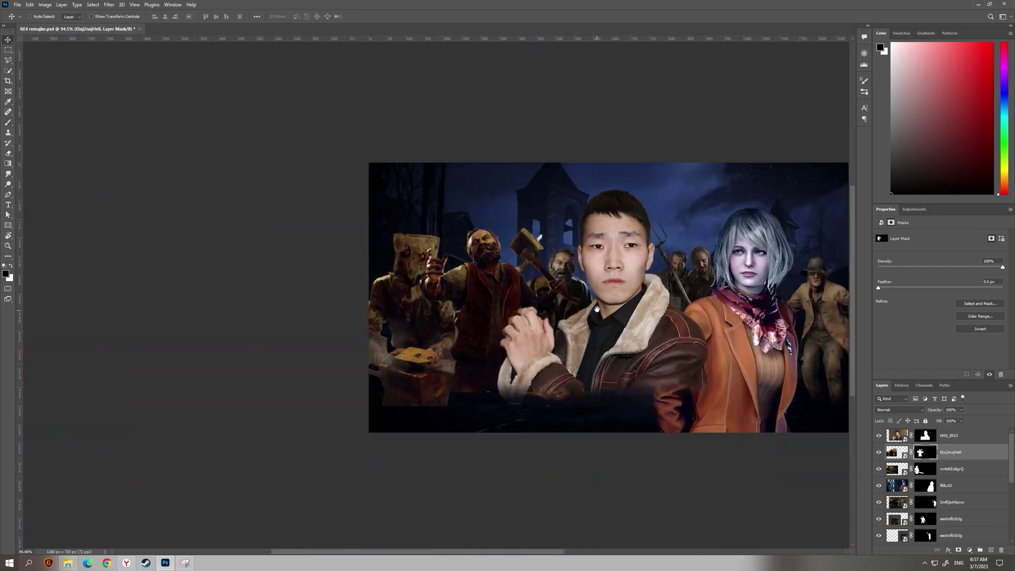
Move the red-vested villager's layer below the sack-masked villager's layer and flip him horizontally with Free Transform.
drag(951, 452, 964, 473)
drag(965, 473, 965, 471)
key(ctrl+t)
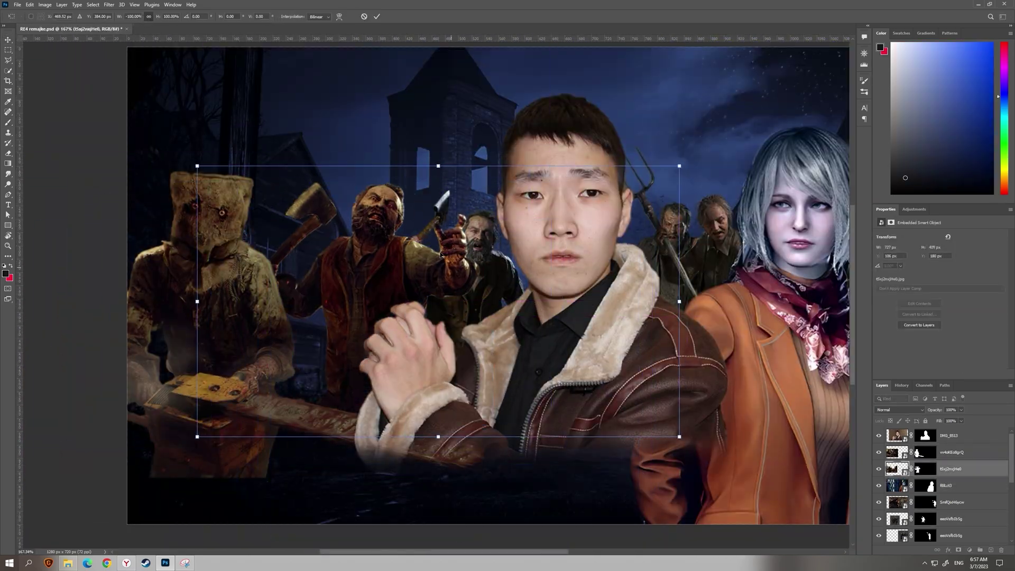
key(Return)
scroll(440, 254, down, 2)
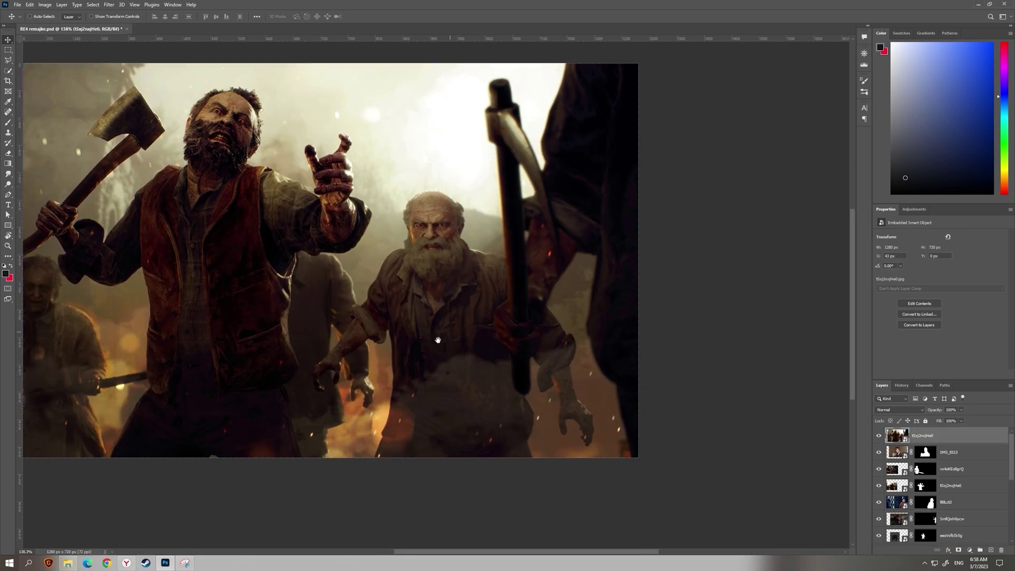
Start a quick selection of the white-bearded villager in the new copy of the mob image.
scroll(438, 340, up, 2)
key(w)
click(348, 338)
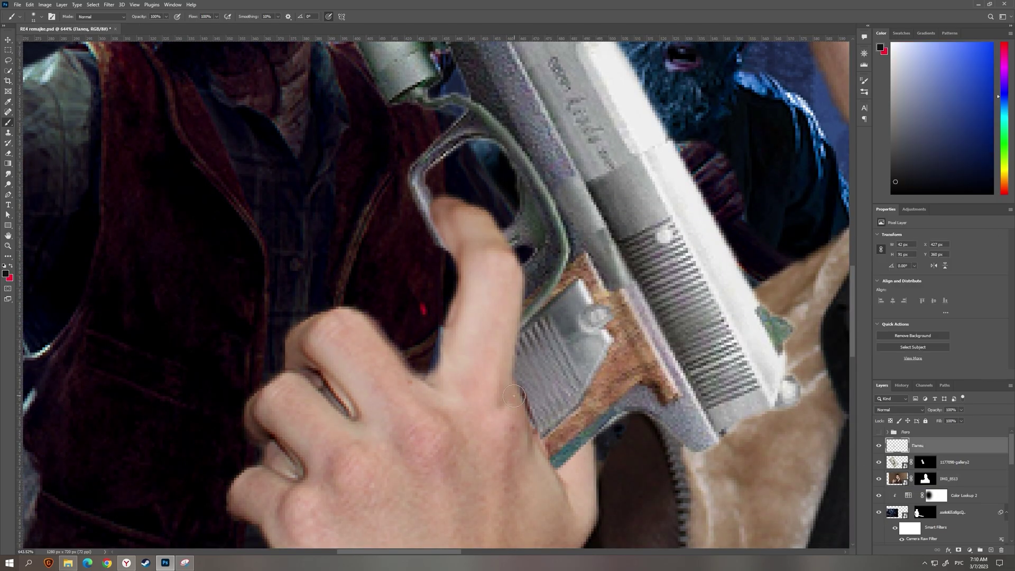
Retouch the man's index finger against the pistol's grip with the Brush on the separate finger layer.
drag(496, 302, 511, 308)
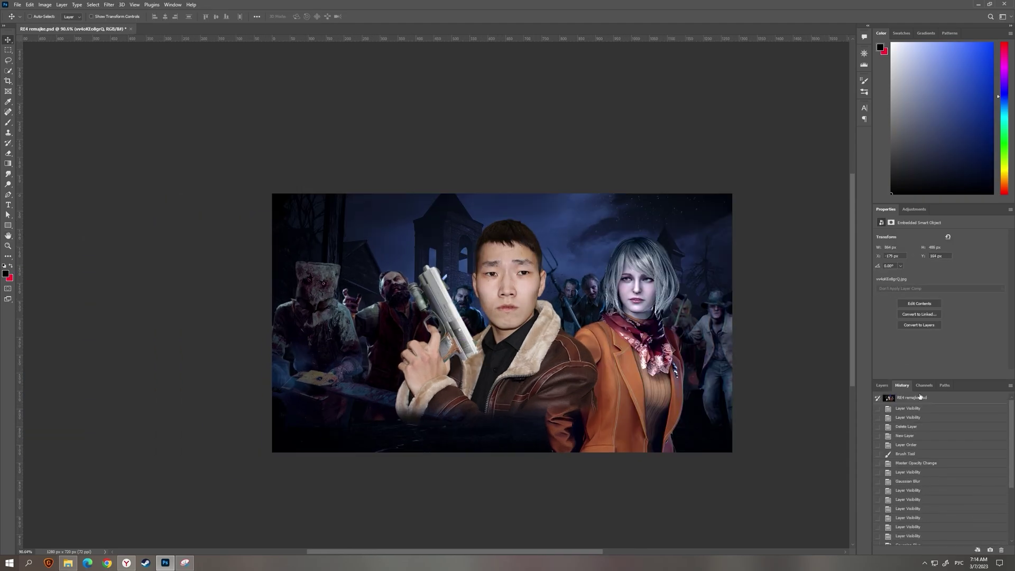
drag(434, 304, 448, 317)
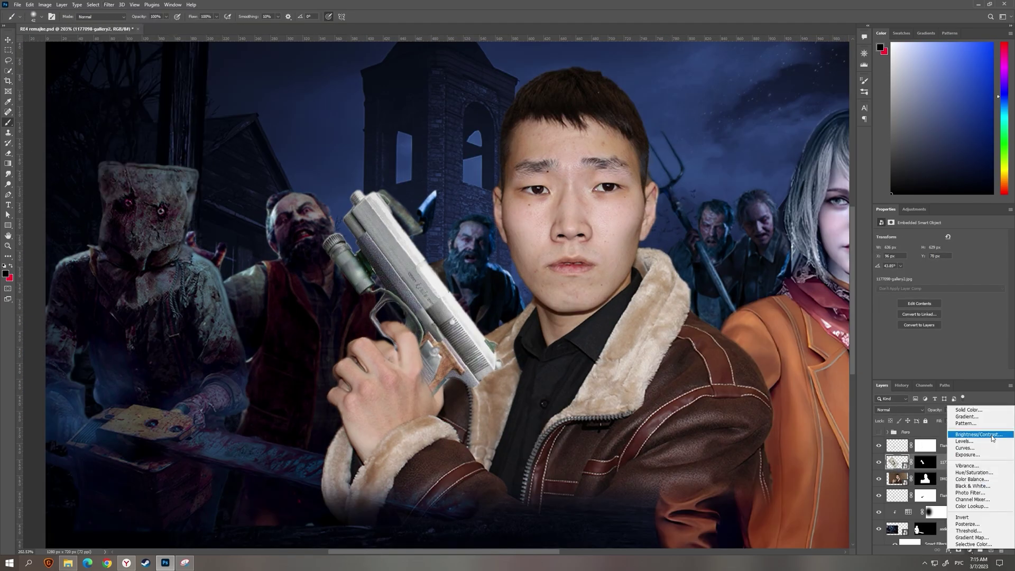
Tint the pistol with a clipped Color Lookup adjustment and clean up the man's layer mask between his fingers.
click(971, 505)
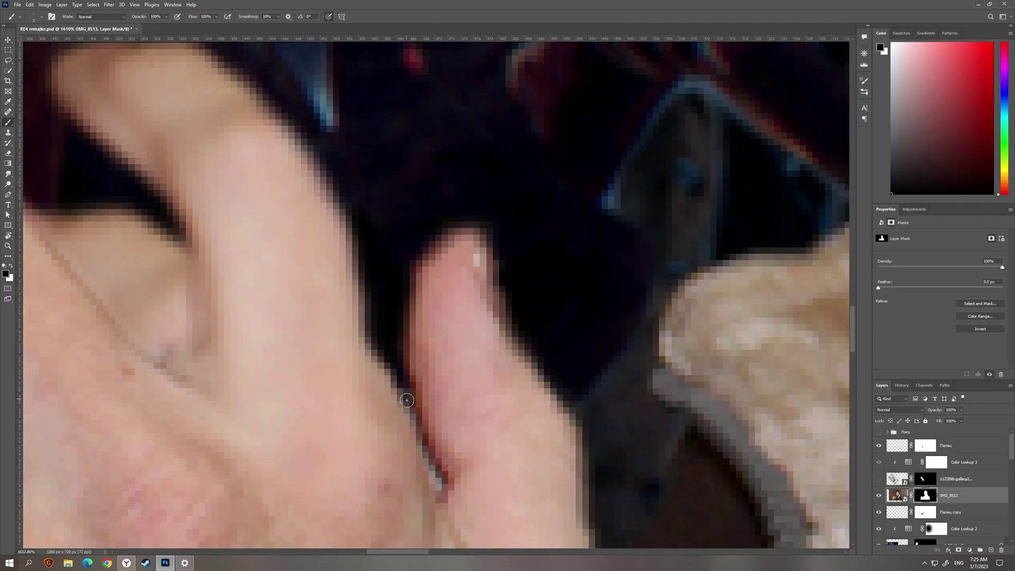
click(878, 479)
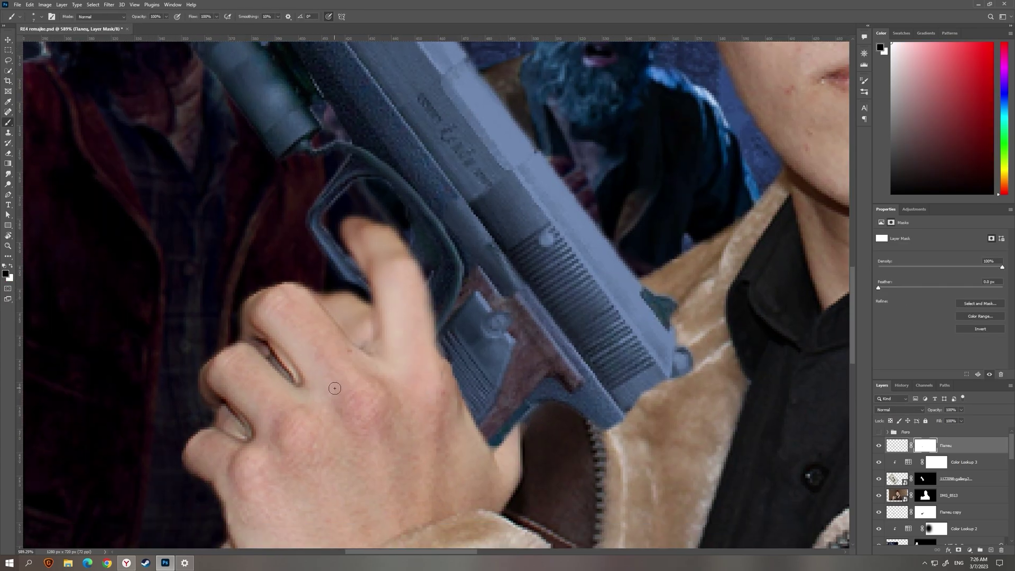
Refine the finger layer's mask with the Brush where the index finger meets the trigger guard and pistol grip.
scroll(444, 418, up, 3)
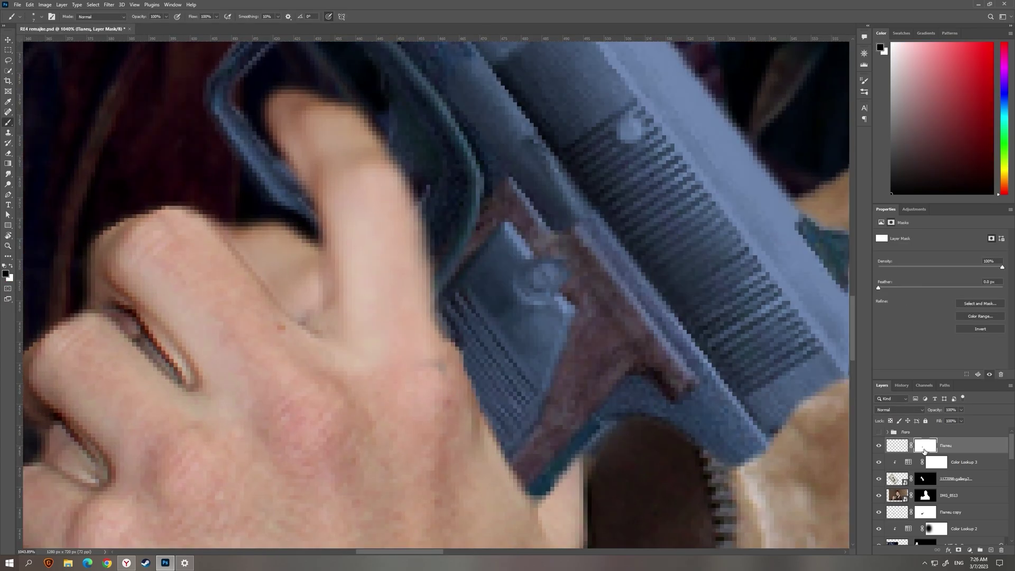
key(x)
scroll(460, 317, up, 2)
scroll(560, 409, up, 3)
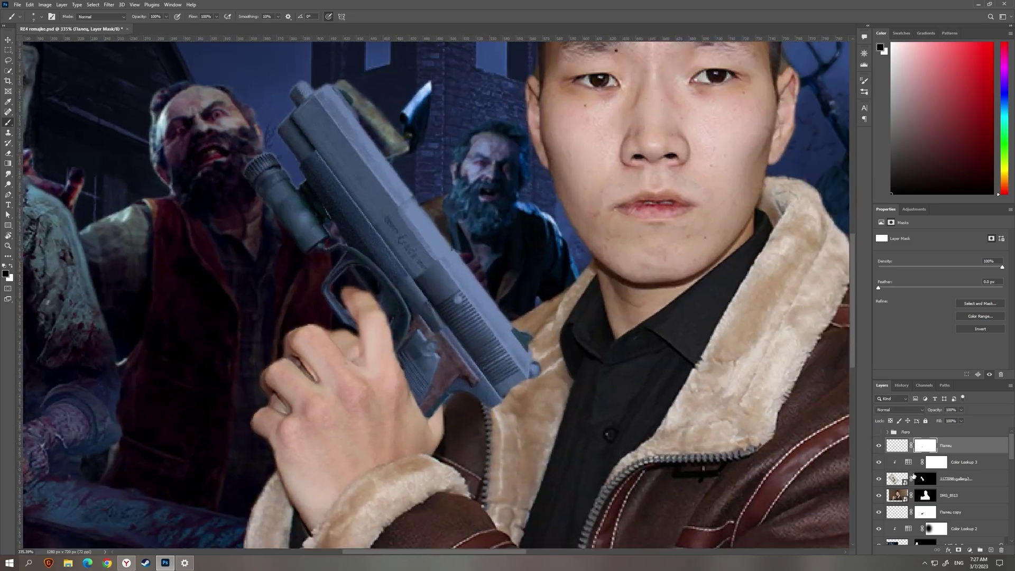
Combine the finger and man layers into one Smart Object and grade it with the Camera Raw Filter.
right_click(937, 476)
click(937, 476)
drag(723, 192, 715, 193)
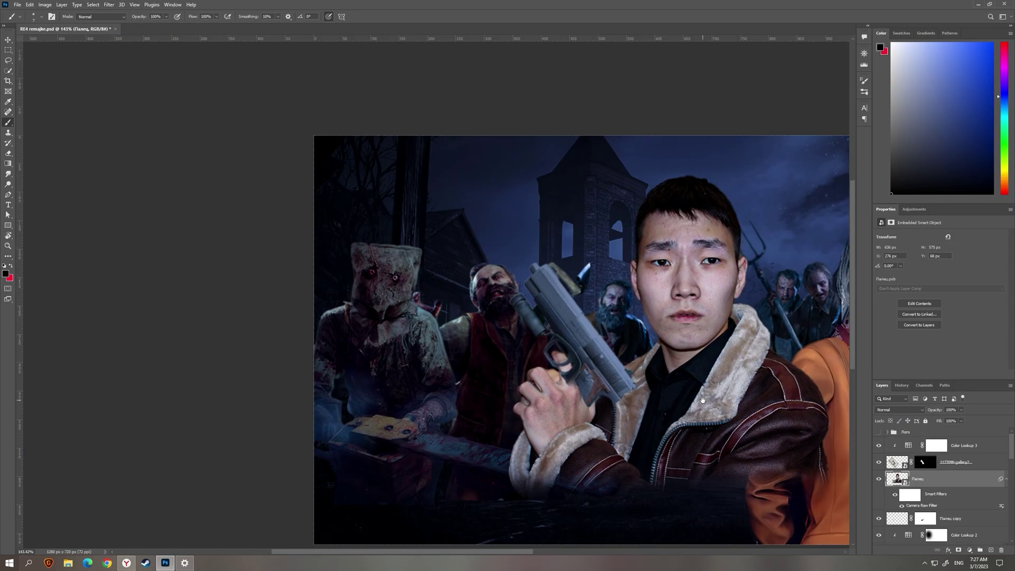
Remove the moles and blemishes from the man's face and chin with the Content-Aware Spot Healing Brush.
scroll(602, 223, up, 6)
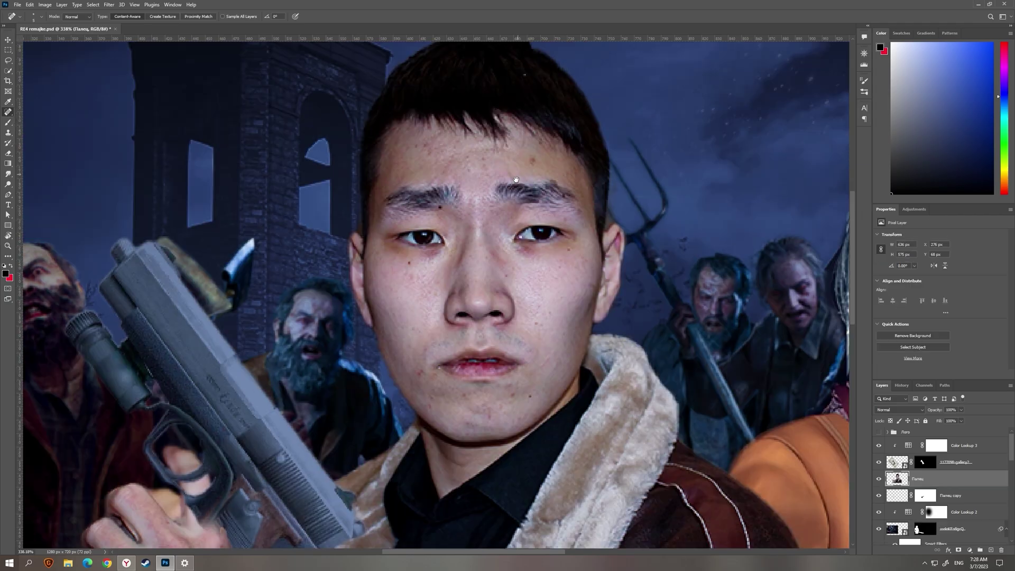
scroll(601, 223, down, 5)
scroll(386, 359, up, 5)
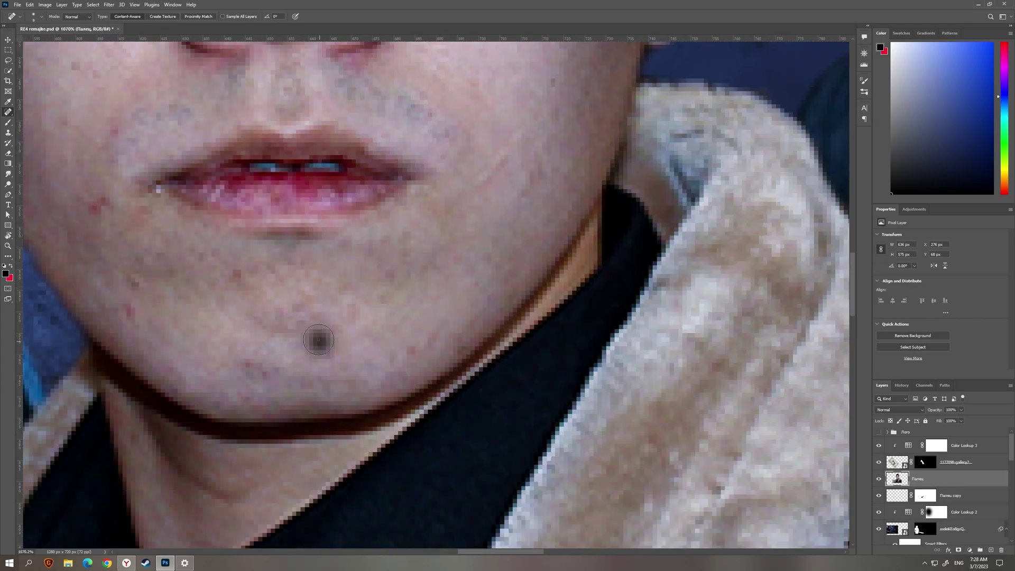
drag(386, 359, 613, 370)
scroll(472, 145, down, 3)
scroll(472, 145, down, 6)
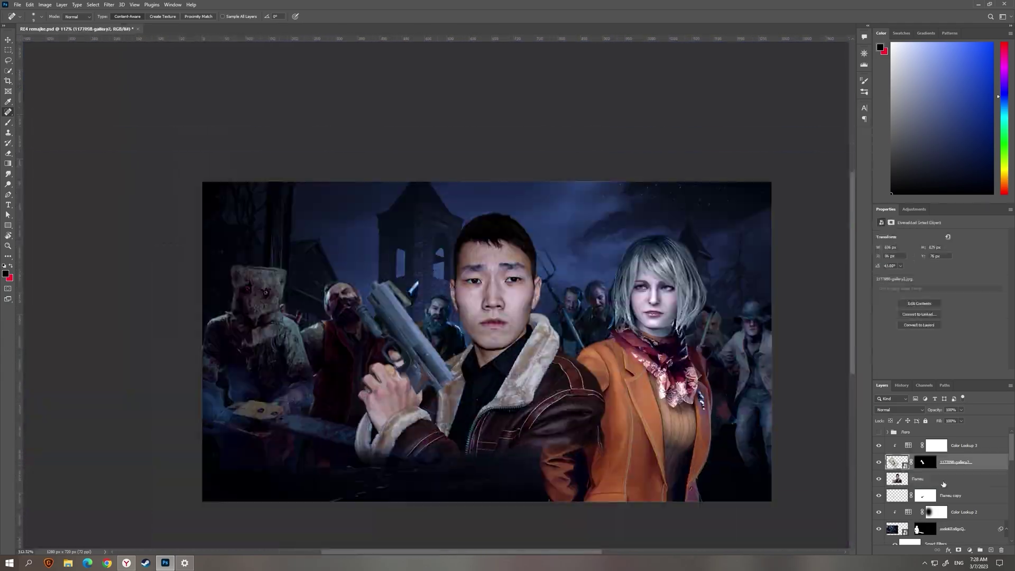
Refine the pistol layer's mask with the Brush around the index finger, trigger guard and grip.
scroll(333, 292, up, 3)
click(924, 462)
key(b)
scroll(332, 292, up, 4)
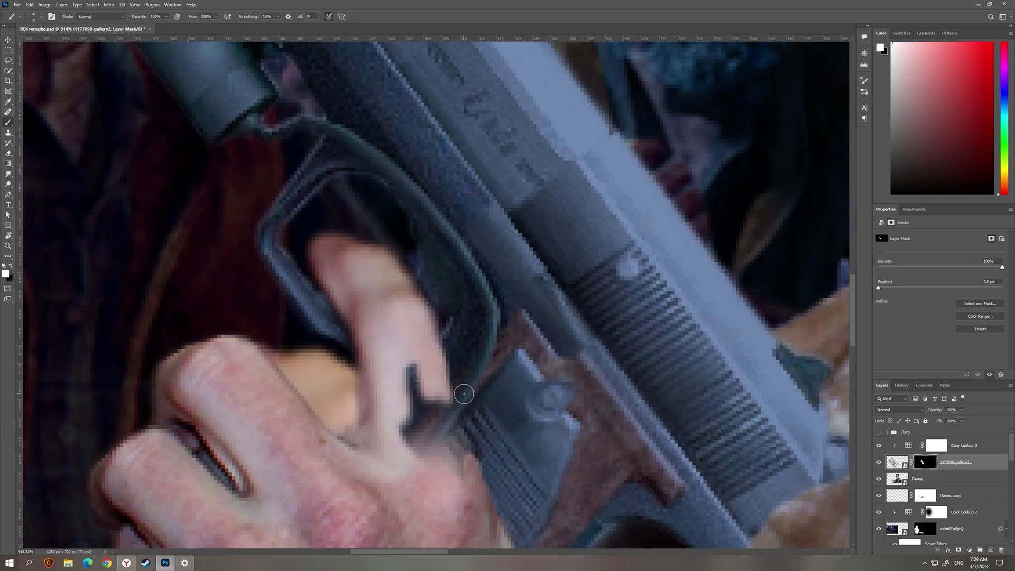
scroll(464, 393, down, 6)
key(v)
scroll(467, 350, up, 5)
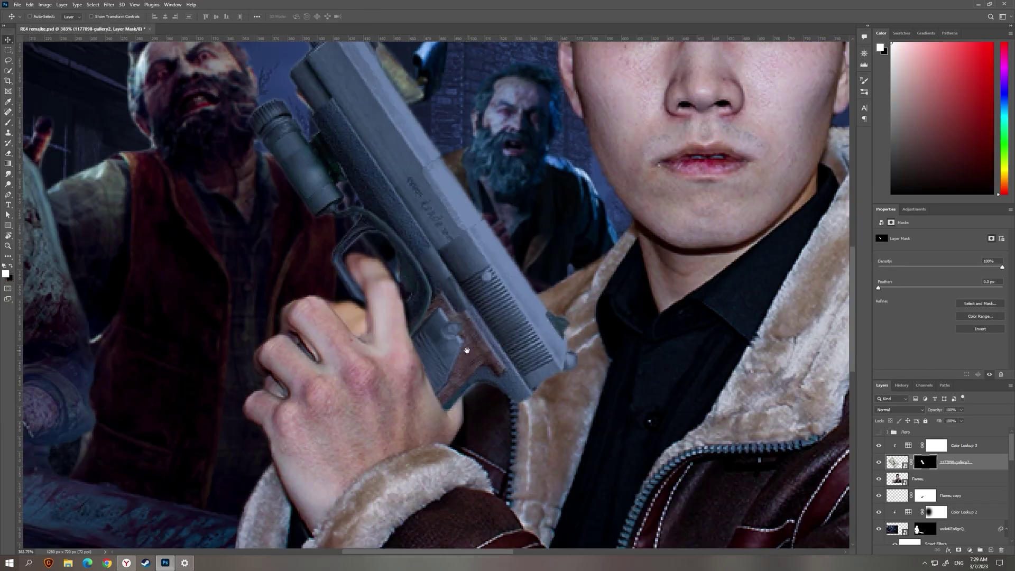
scroll(467, 350, up, 4)
key(b)
scroll(446, 318, down, 1)
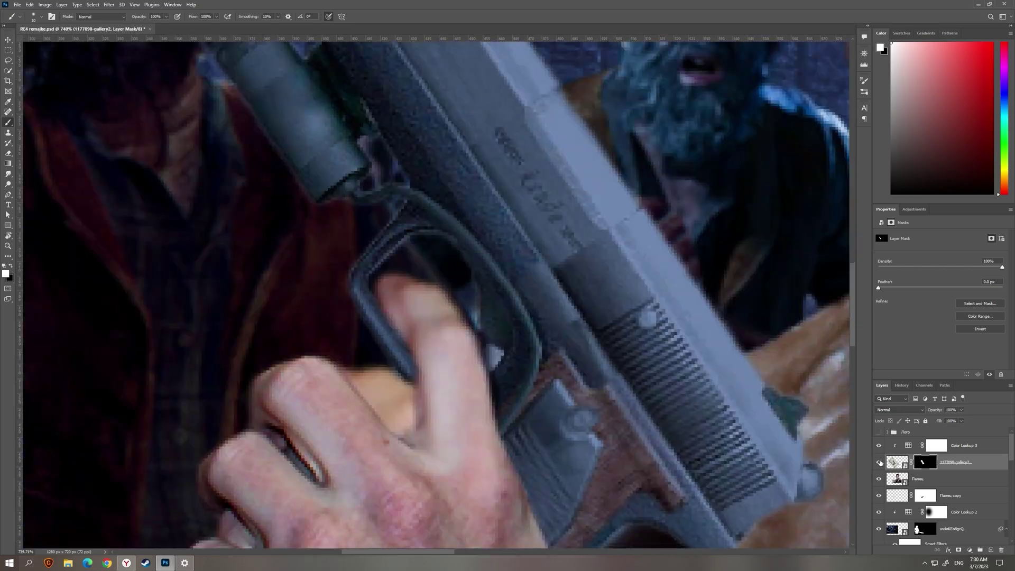
Copy the pistol's Moonlight.3DL Color Lookup adjustment below the man's layer, clipped to the finger copy layer.
scroll(475, 291, down, 2)
scroll(476, 291, up, 1)
drag(936, 445, 937, 487)
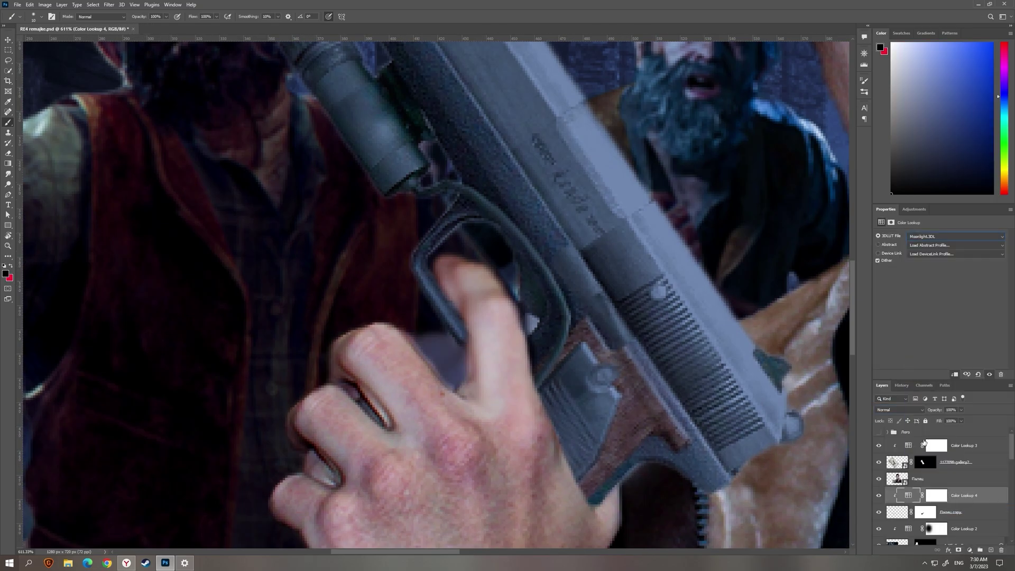
Add a layer mask to the man's layer and mask out the light fringes in the gaps between his fingers.
click(940, 478)
click(958, 550)
scroll(475, 291, down, 5)
scroll(309, 334, up, 10)
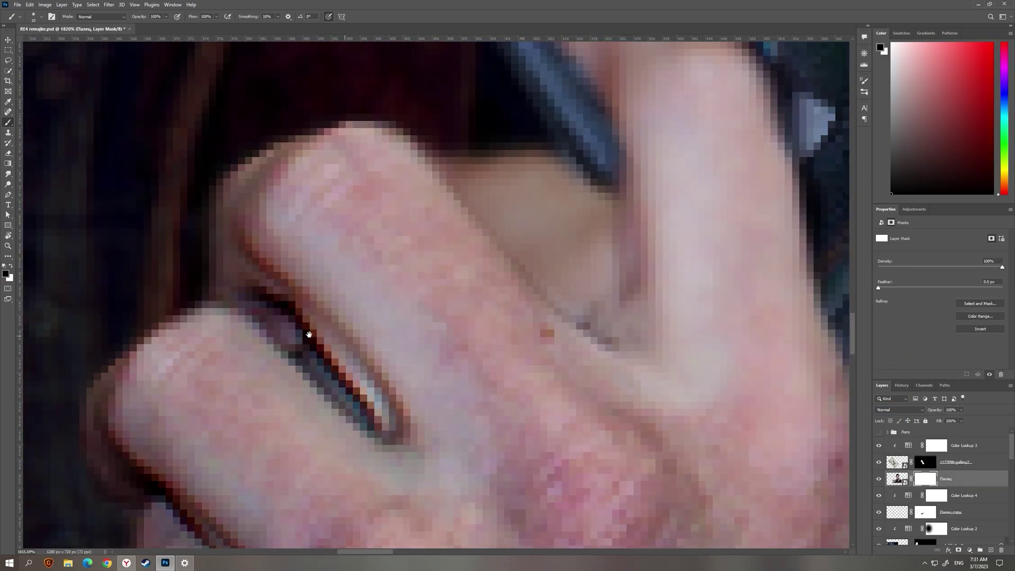
scroll(309, 334, down, 10)
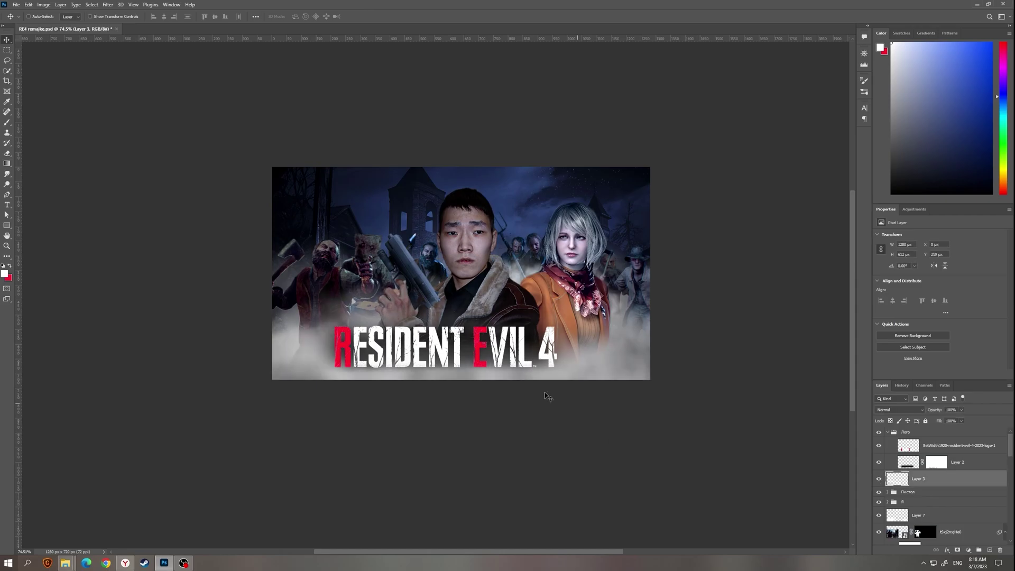
Reshape the fog layer behind the Resident Evil 4 logo with Free Transform.
key(ctrl+t)
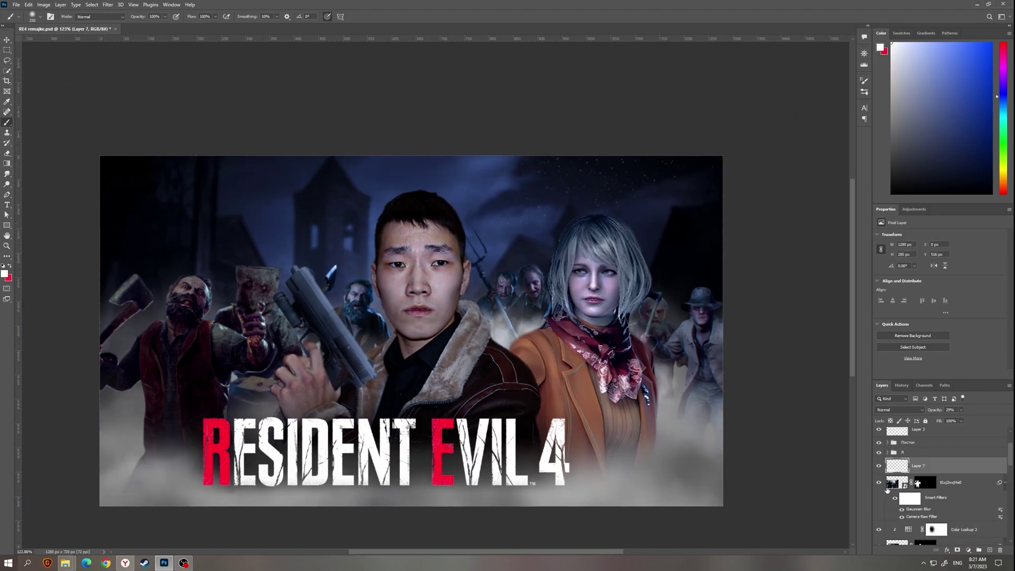
scroll(719, 448, down, 4)
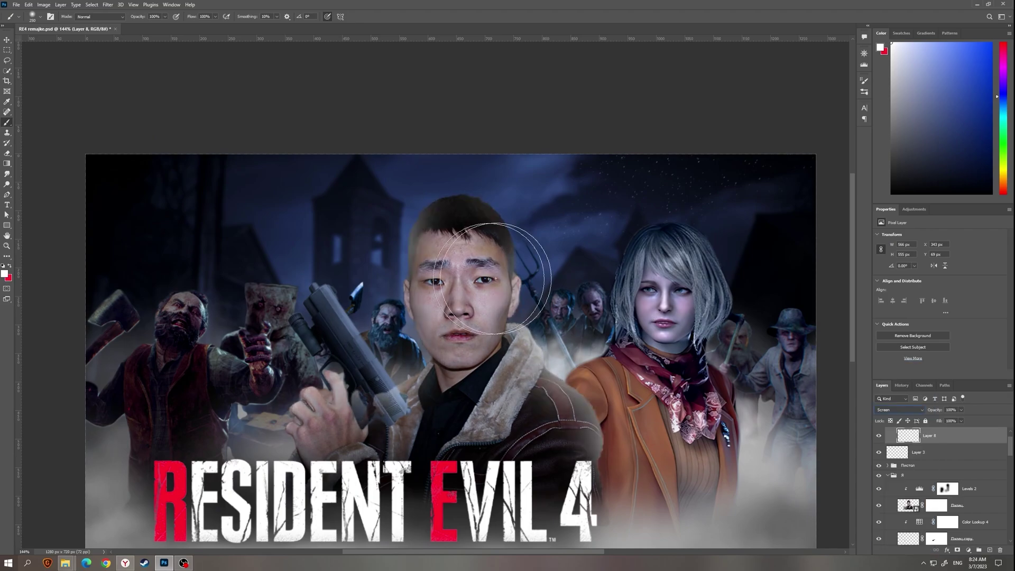
On a new layer, paint thin white rim-light strokes along the side of the man's hair and ear with a fine soft brush.
key(ctrl+shift+alt+n)
right_click(491, 279)
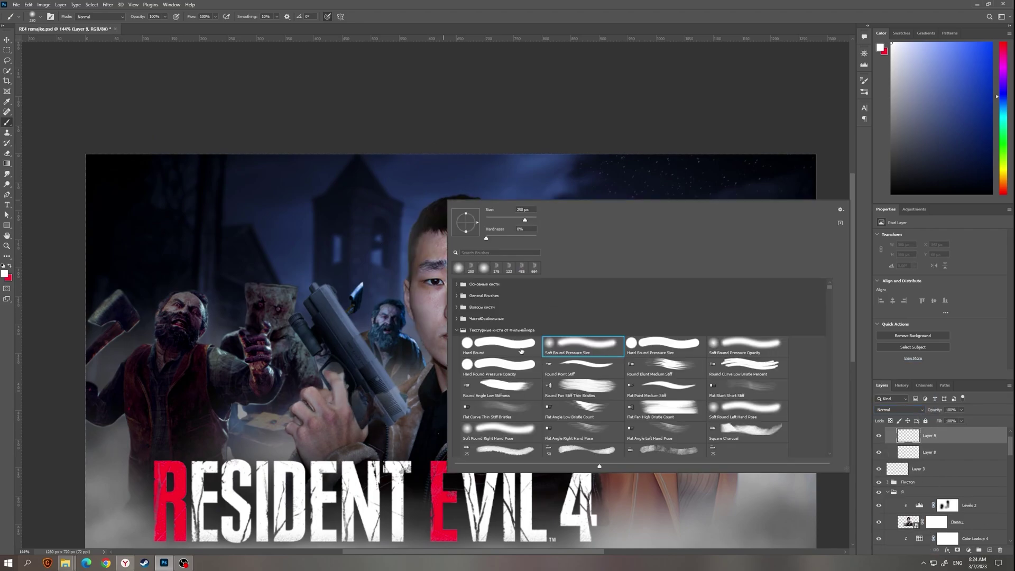
key(Return)
scroll(492, 290, up, 10)
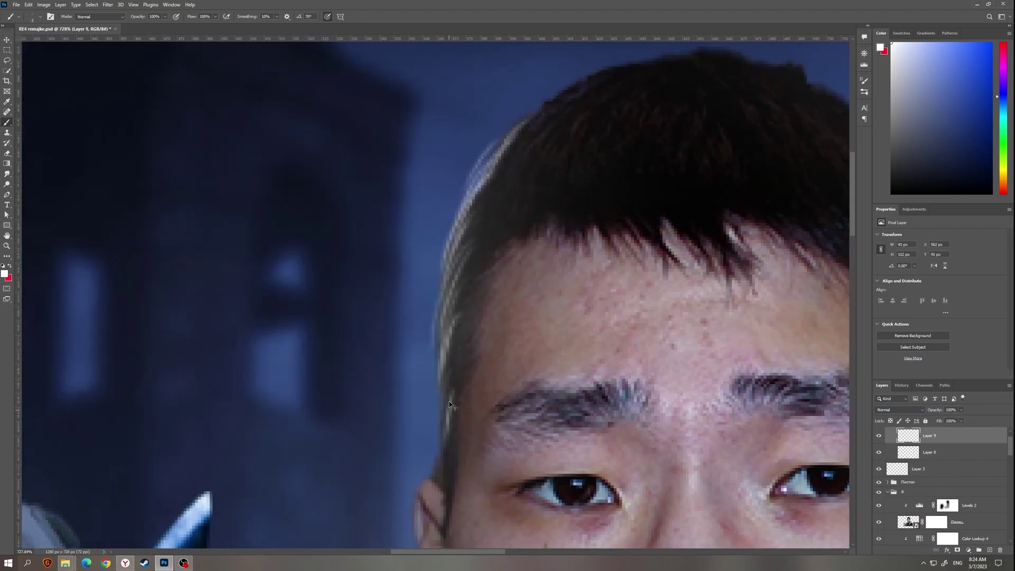
right_click(483, 283)
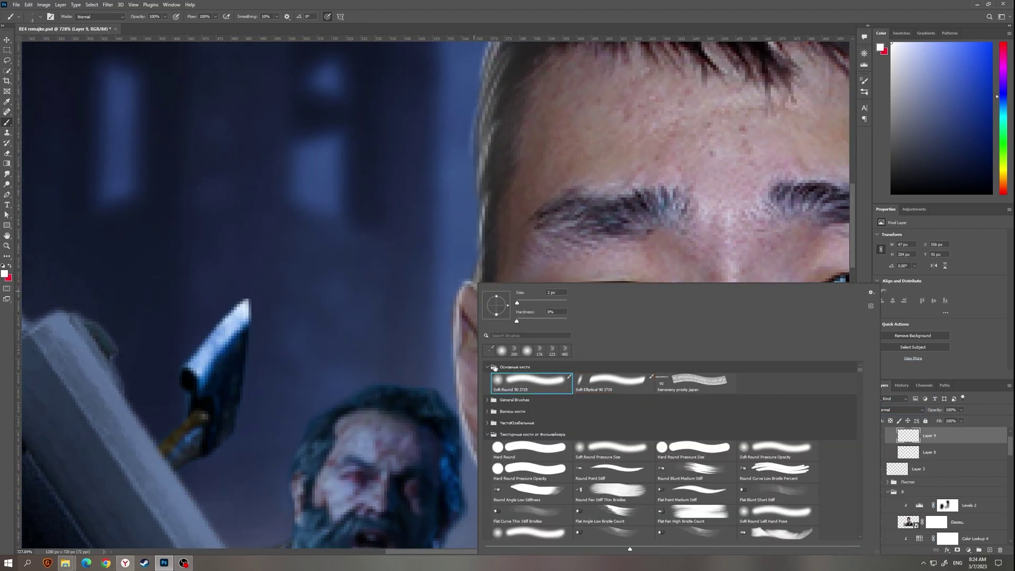
right_click(534, 283)
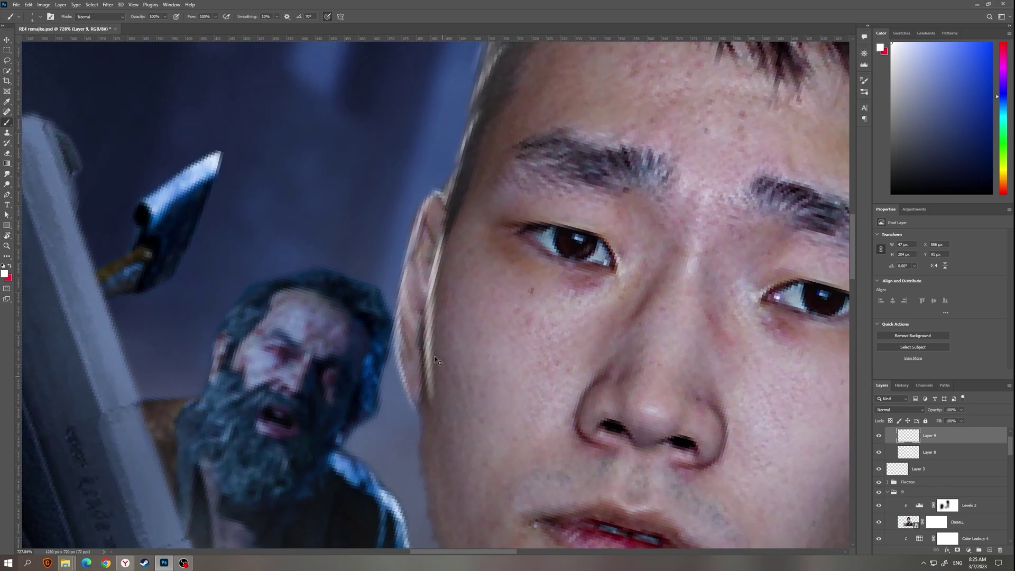